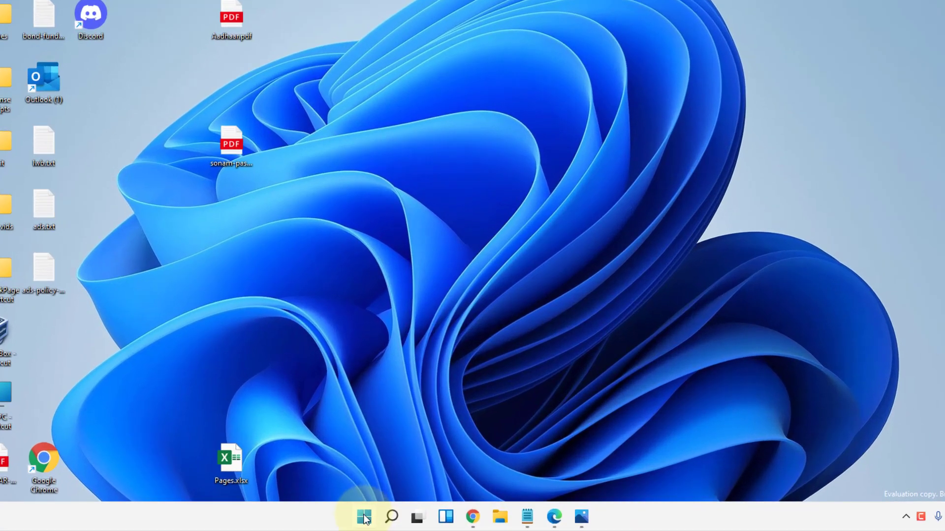
Open Settings from the Start right-click menu and go to Windows Update > Advanced options' Additional options.
right_click(386, 520)
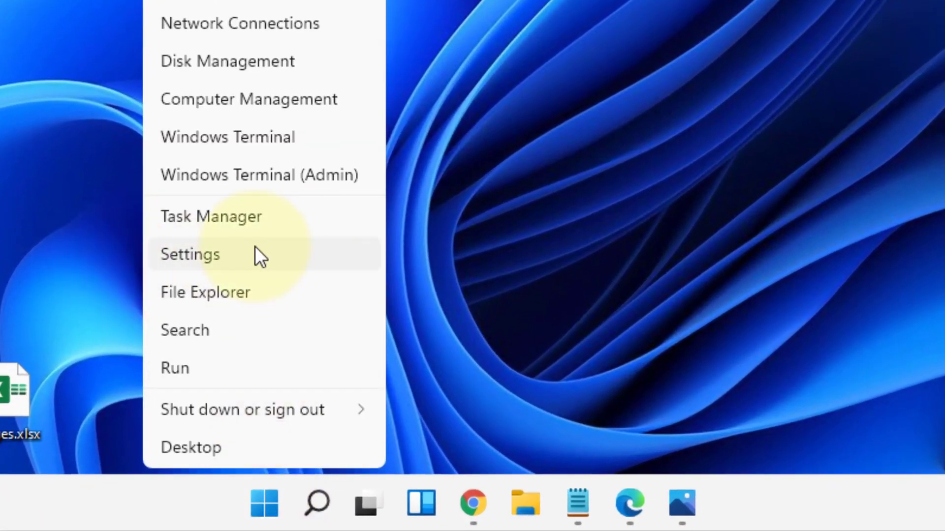
click(247, 259)
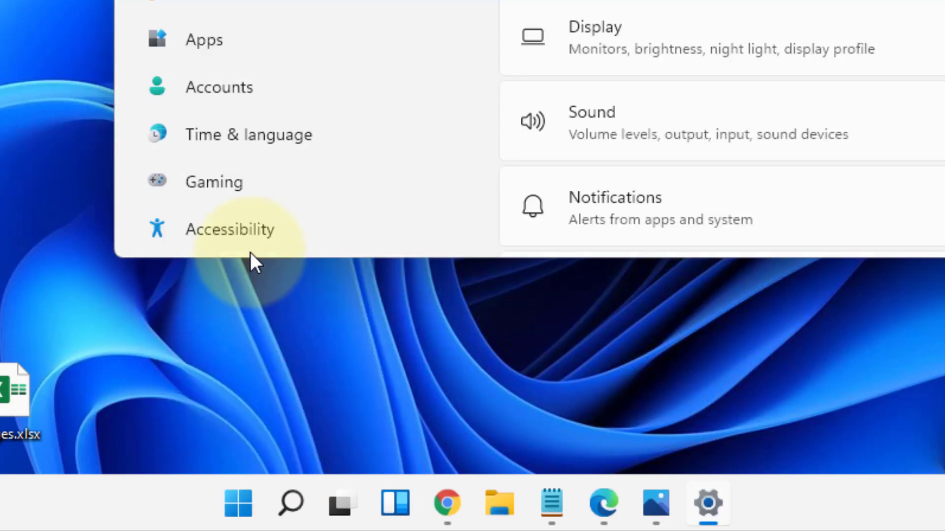
scroll(317, 122, down, 2)
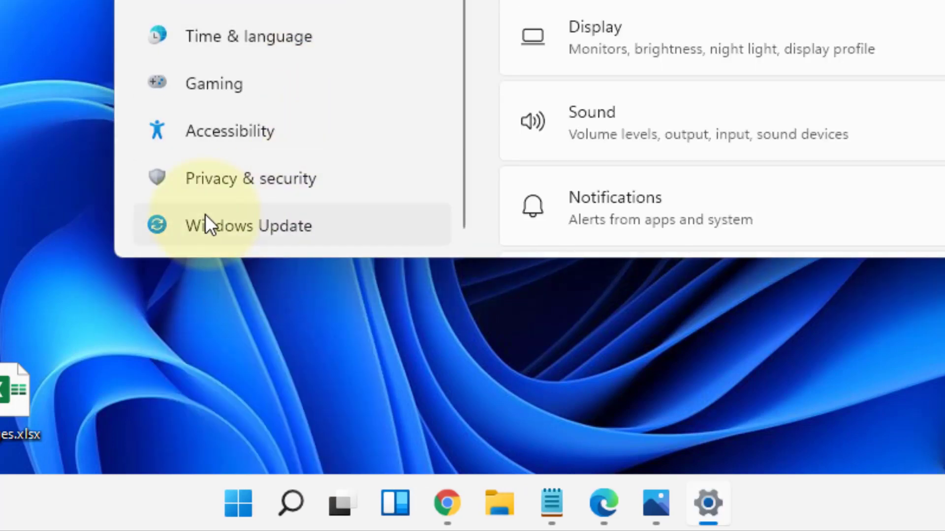
click(299, 239)
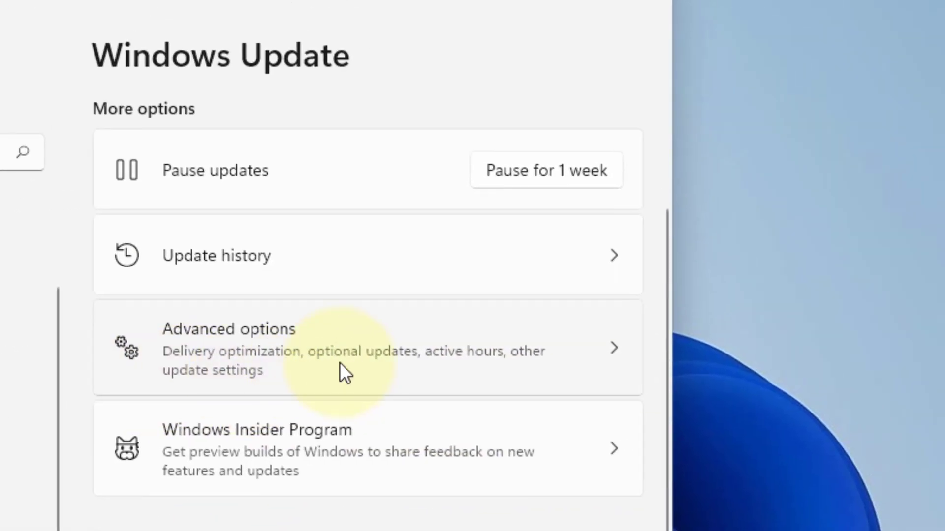
click(338, 364)
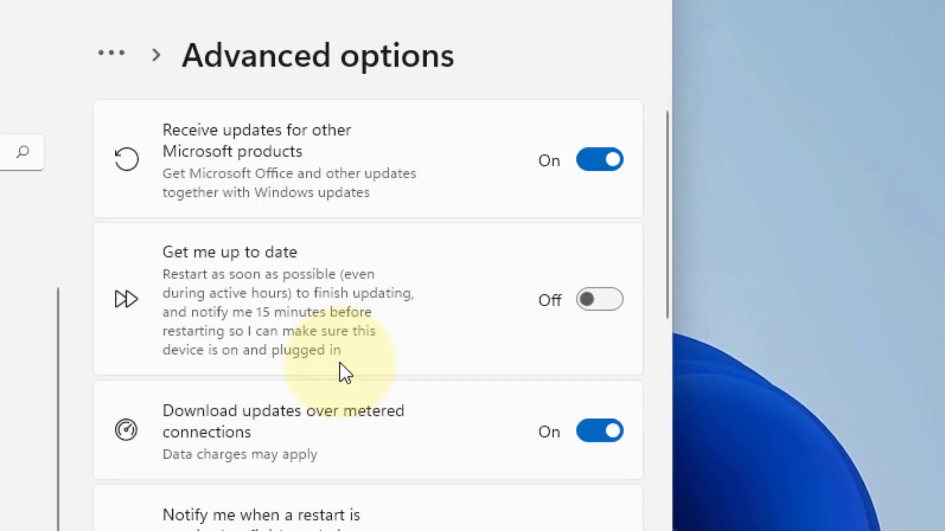
scroll(344, 371, down, 10)
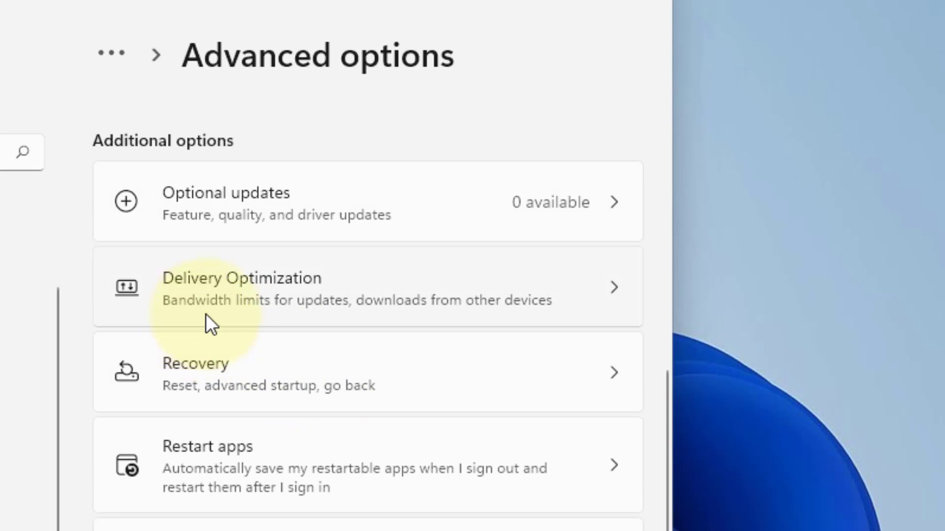
Open Delivery Optimization and scroll down to its Advanced options link.
click(288, 302)
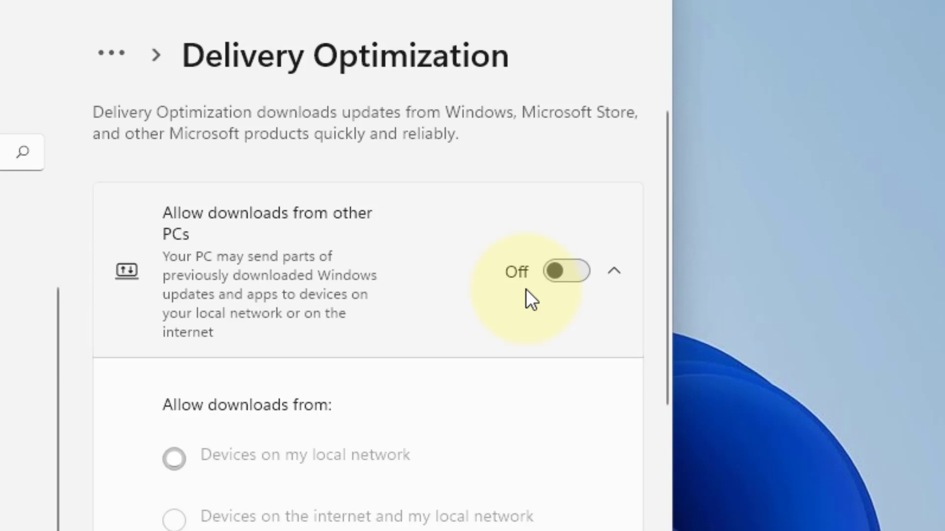
scroll(525, 295, down, 5)
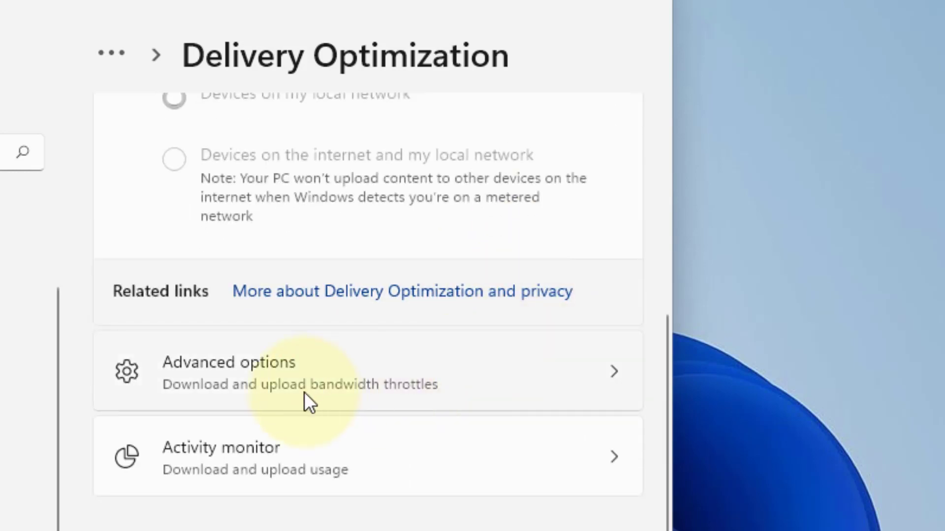
Open Delivery Optimization's Advanced options with percentage-based bandwidth limits selected.
click(267, 374)
scroll(268, 379, down, 3)
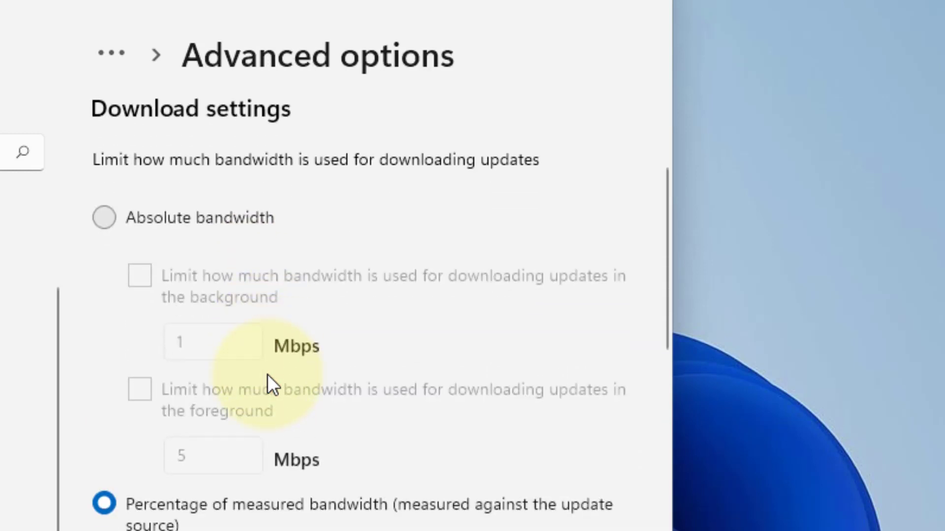
scroll(268, 381, up, 3)
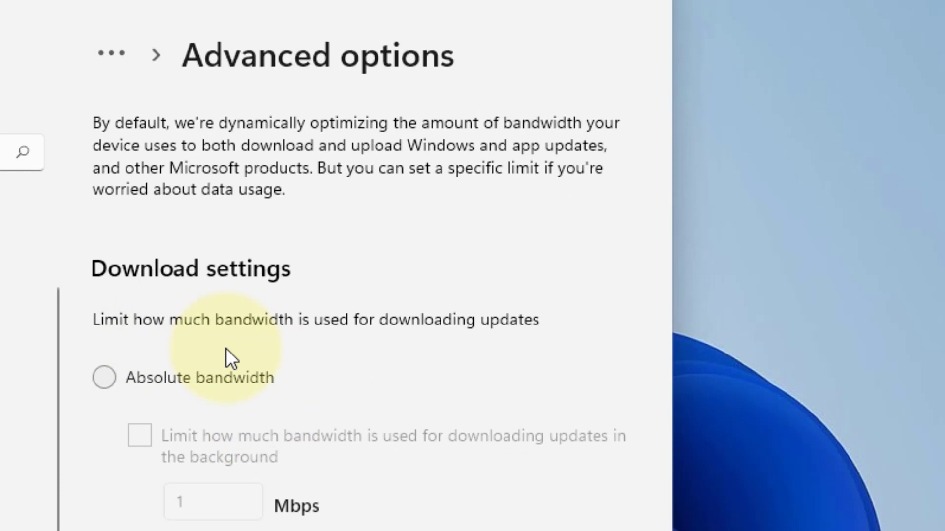
scroll(282, 335, down, 4)
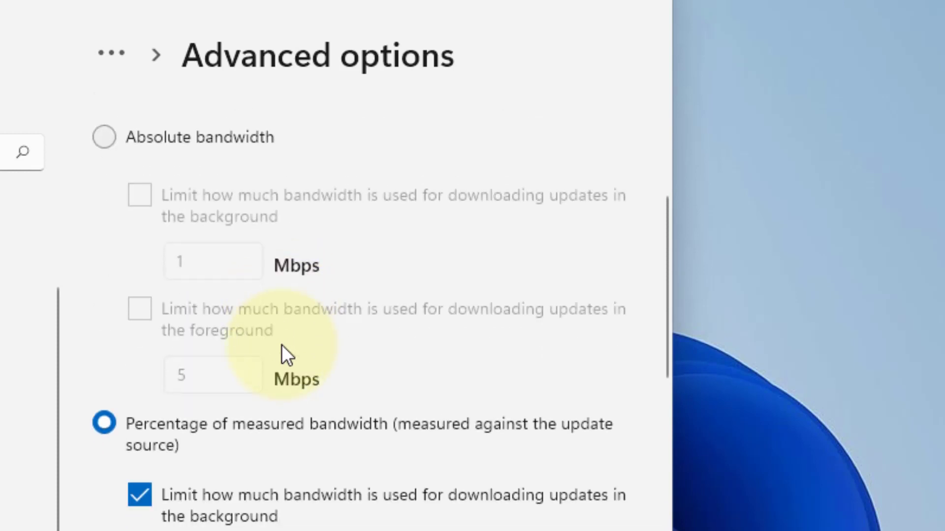
scroll(281, 347, down, 1)
scroll(237, 355, up, 1)
click(104, 422)
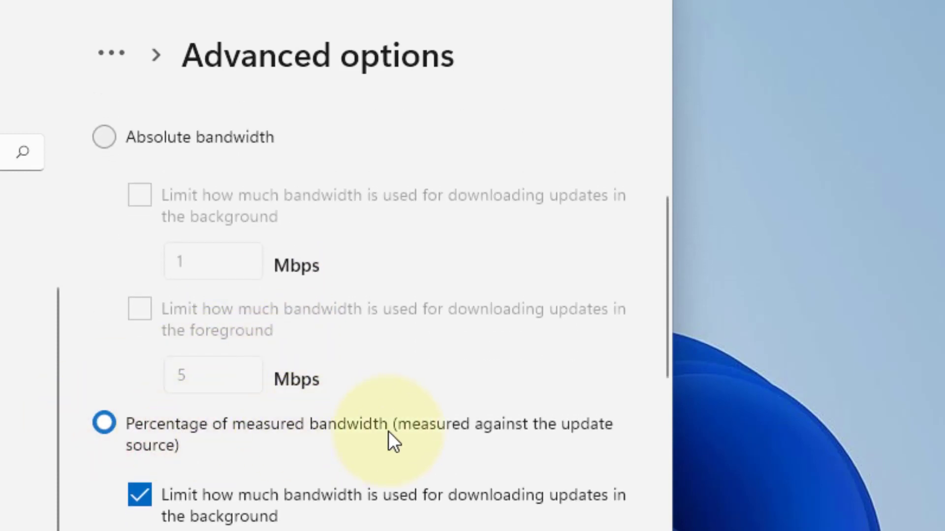
Keep the background and foreground download limits enabled, with the sliders set around 5%.
scroll(389, 438, down, 1)
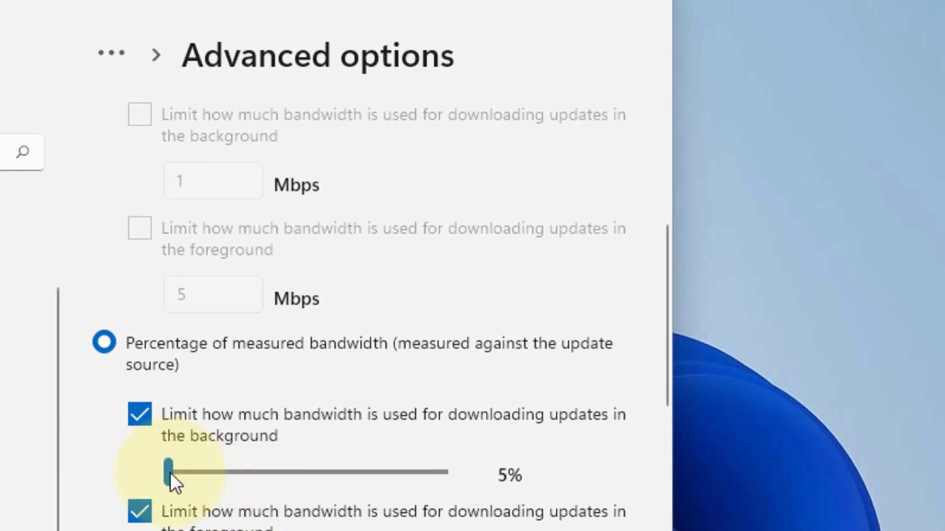
click(143, 420)
click(142, 419)
drag(168, 471, 116, 475)
scroll(148, 468, down, 1)
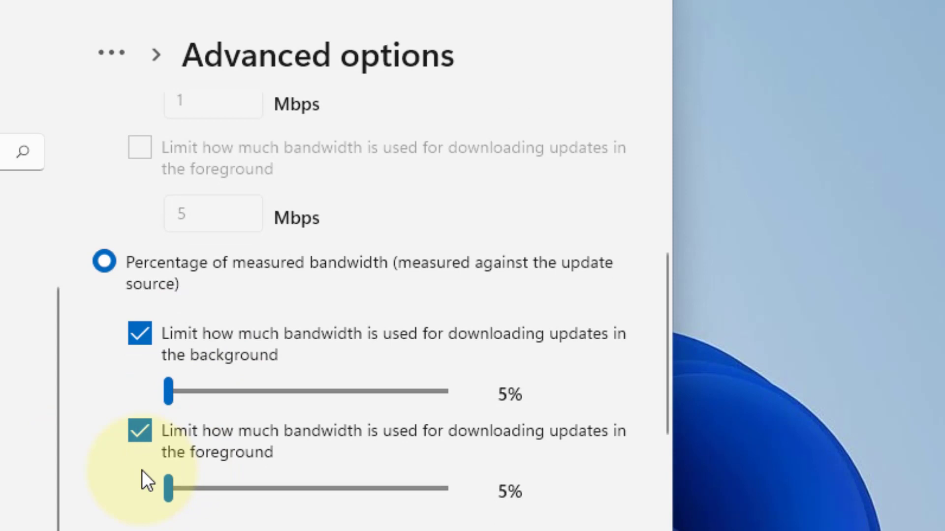
click(138, 438)
click(138, 438)
drag(168, 487, 109, 487)
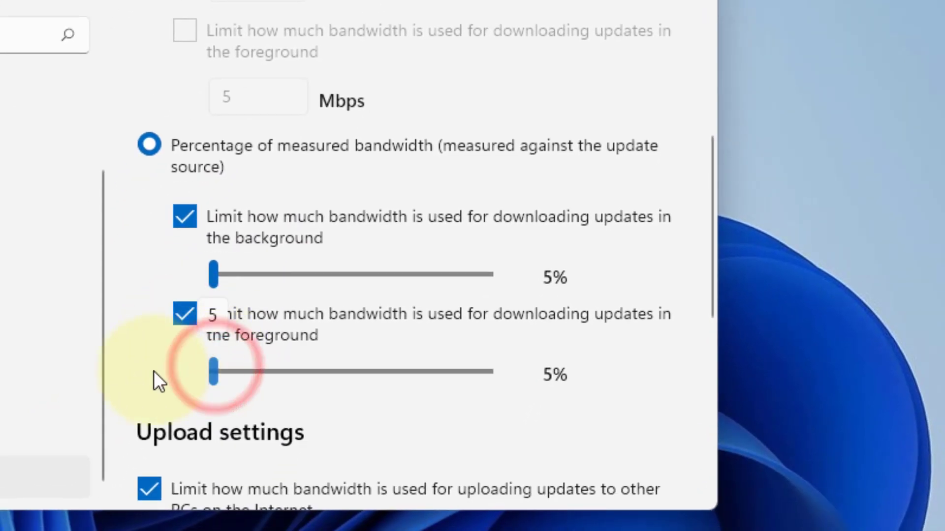
scroll(216, 409, down, 5)
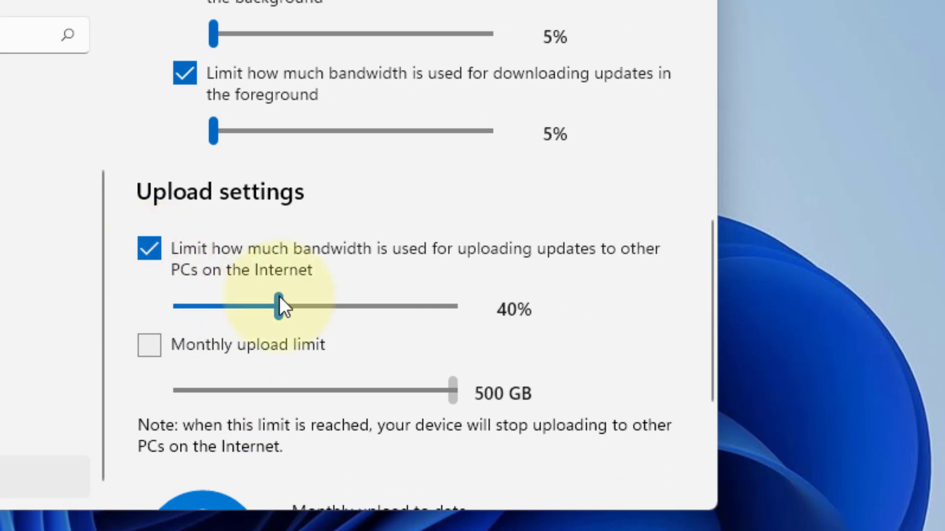
Cap upload bandwidth at 5% and enable a 5 GB monthly upload limit.
drag(279, 298, 155, 309)
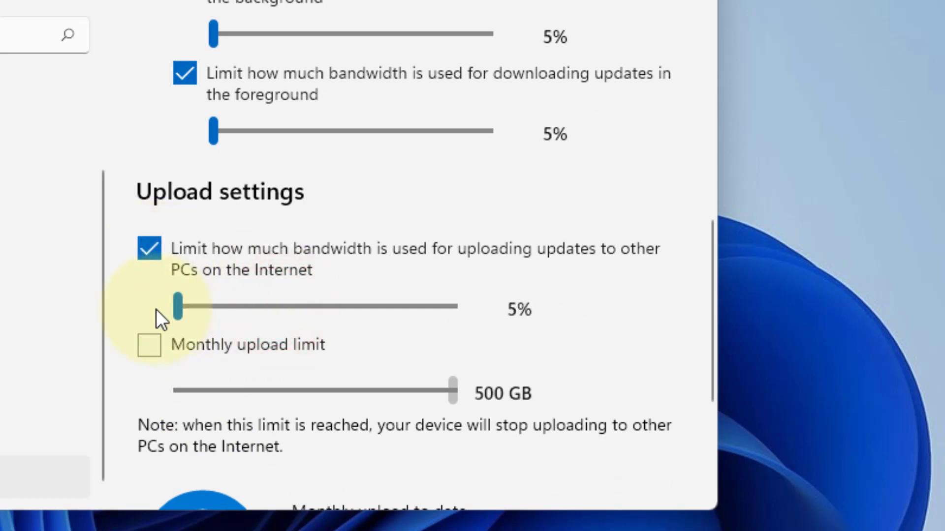
click(152, 344)
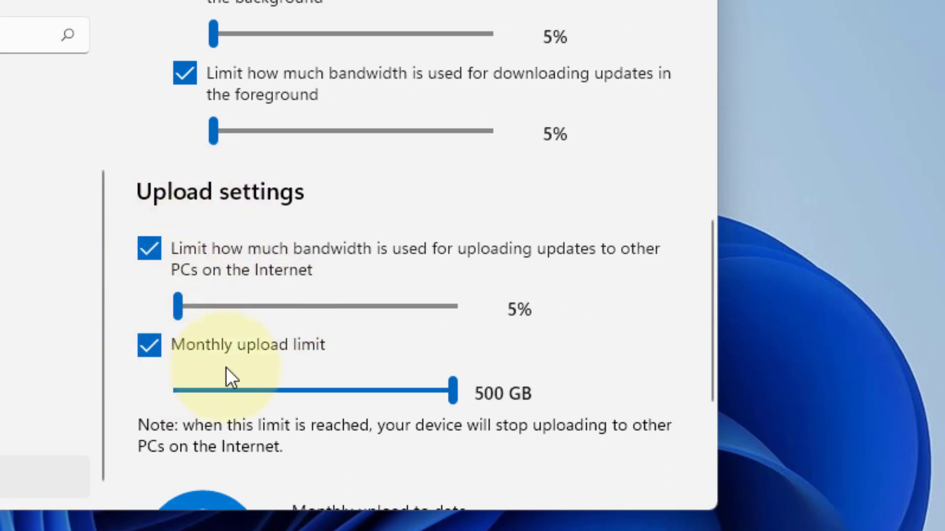
drag(453, 393, 178, 400)
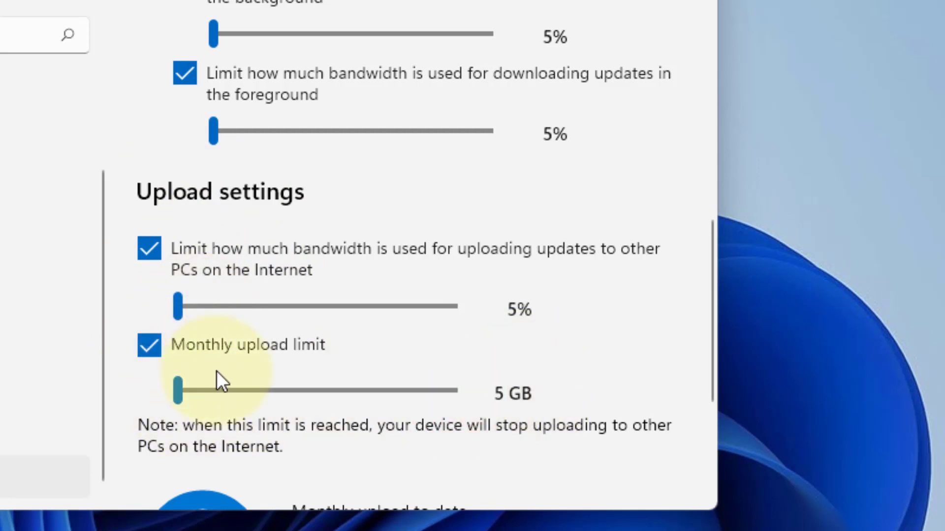
scroll(229, 381, down, 4)
scroll(234, 394, up, 3)
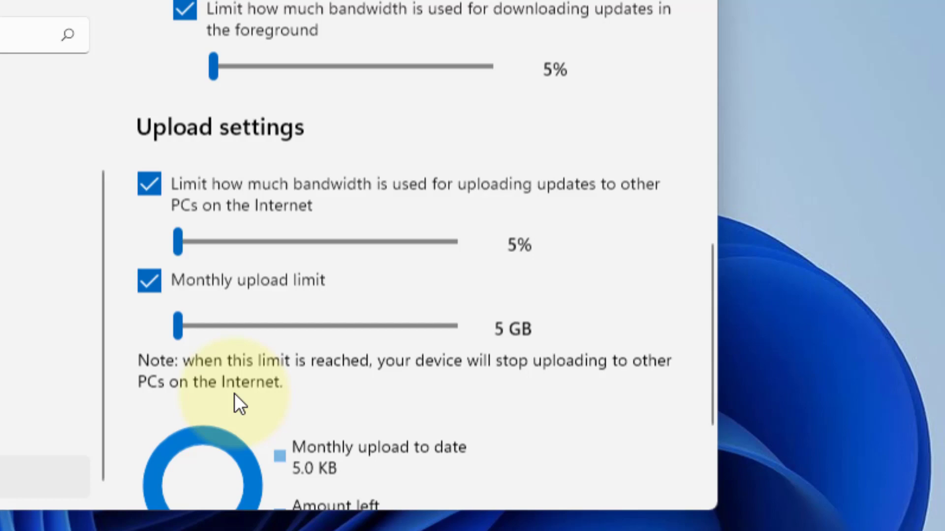
Search Windows for 'view network connections'.
scroll(234, 394, up, 10)
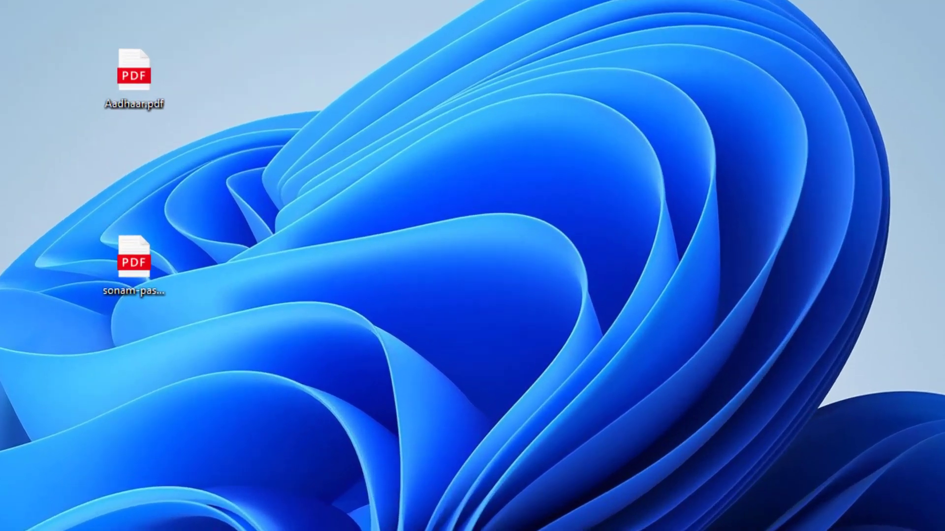
key(super+s)
text(view netwo)
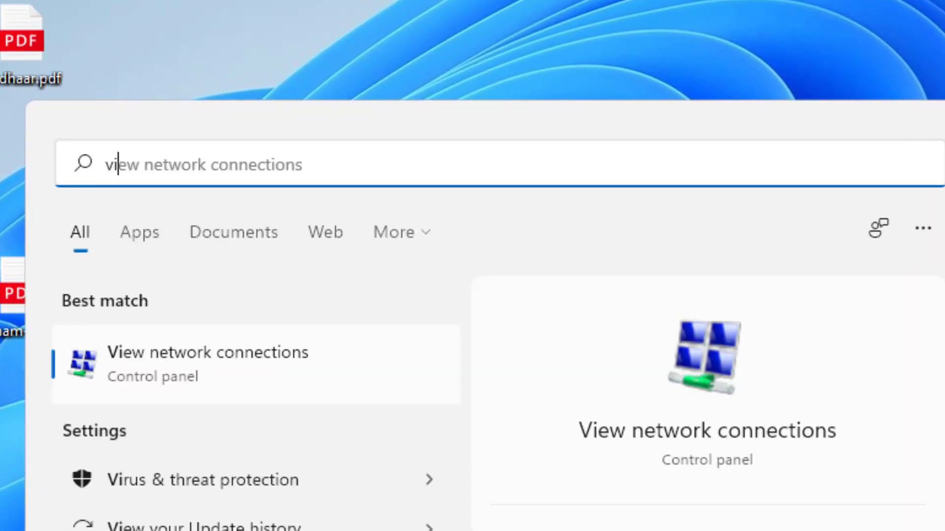
text(rk con)
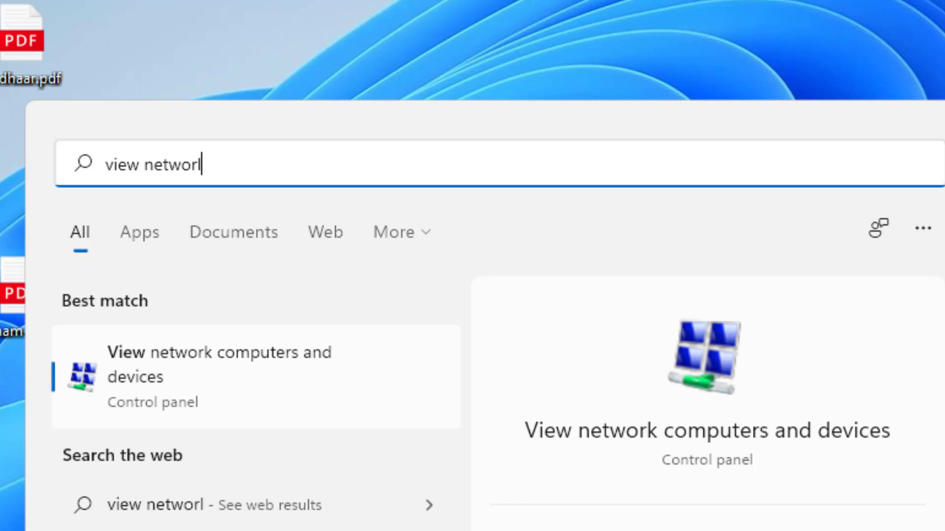
text(nections)
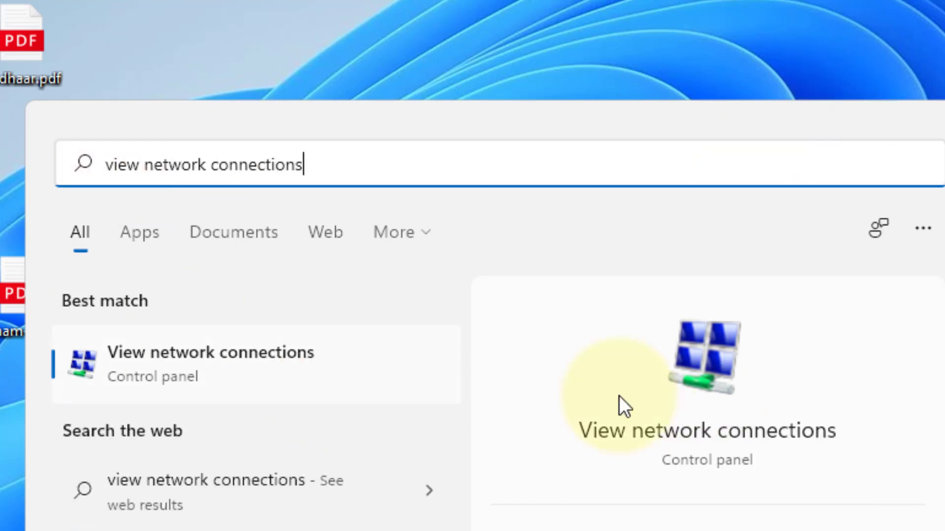
Open the Wi-Fi connection's properties and select Internet Protocol Version 4 (TCP/IPv4).
click(256, 370)
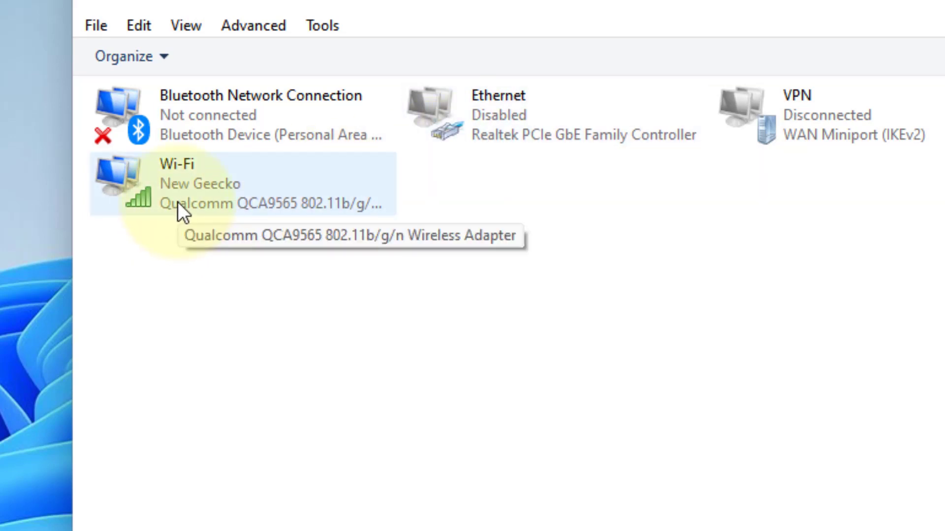
click(203, 182)
right_click(202, 183)
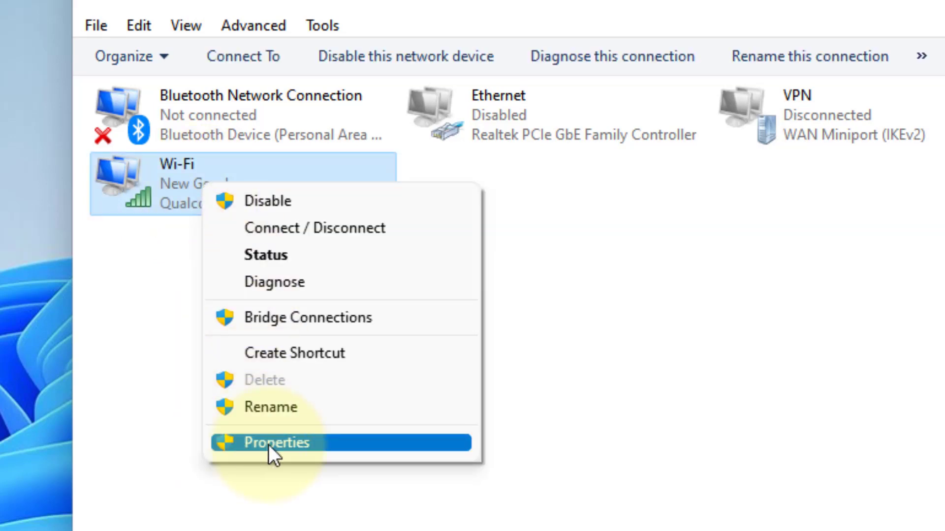
click(318, 449)
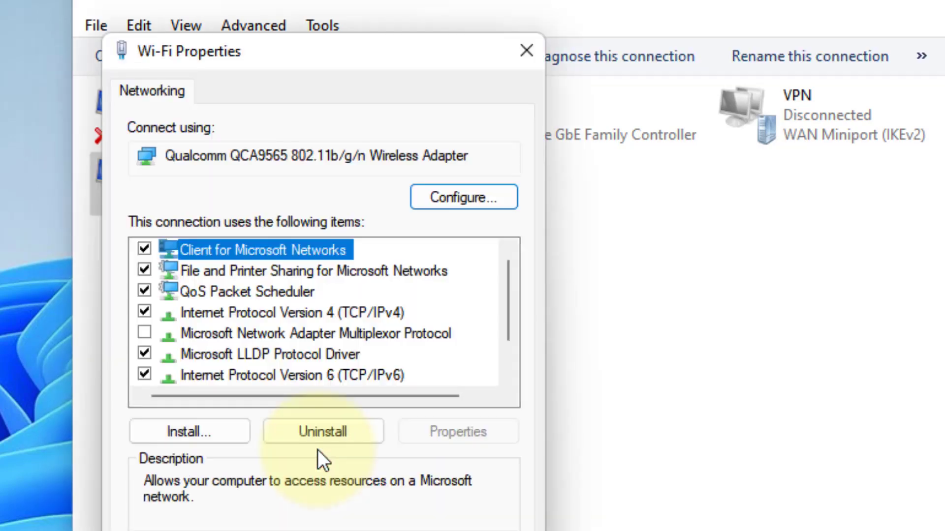
click(254, 314)
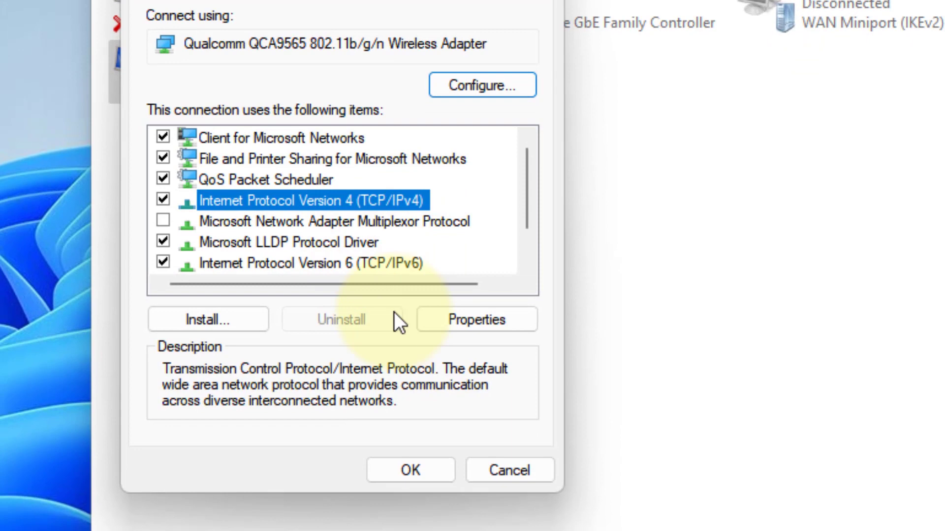
In IPv4 properties, switch to manual DNS and enter 8.8.8.8 as the preferred server.
click(476, 323)
click(206, 377)
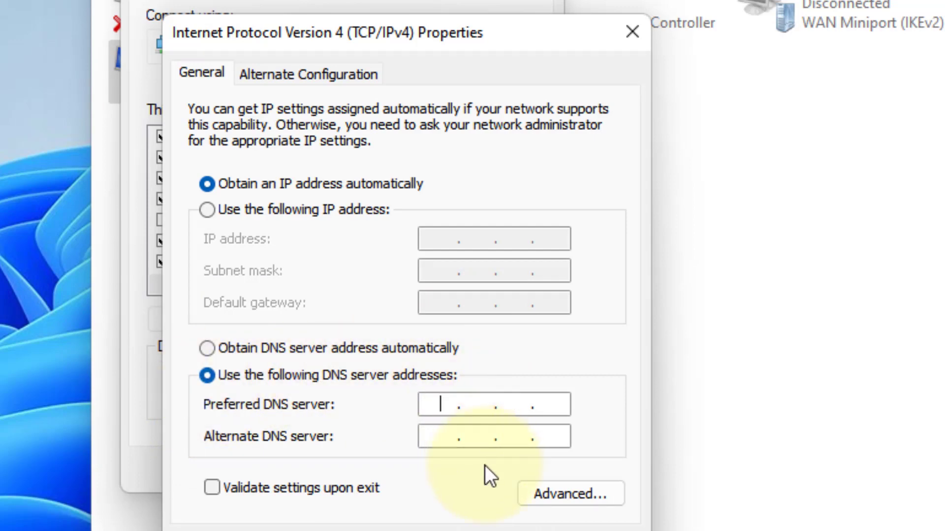
text(8)
click(477, 402)
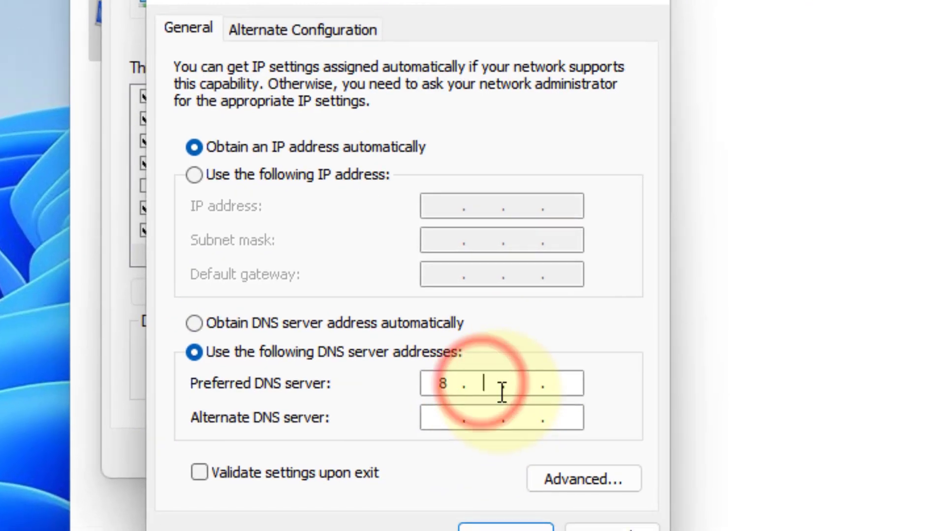
text(8)
click(523, 384)
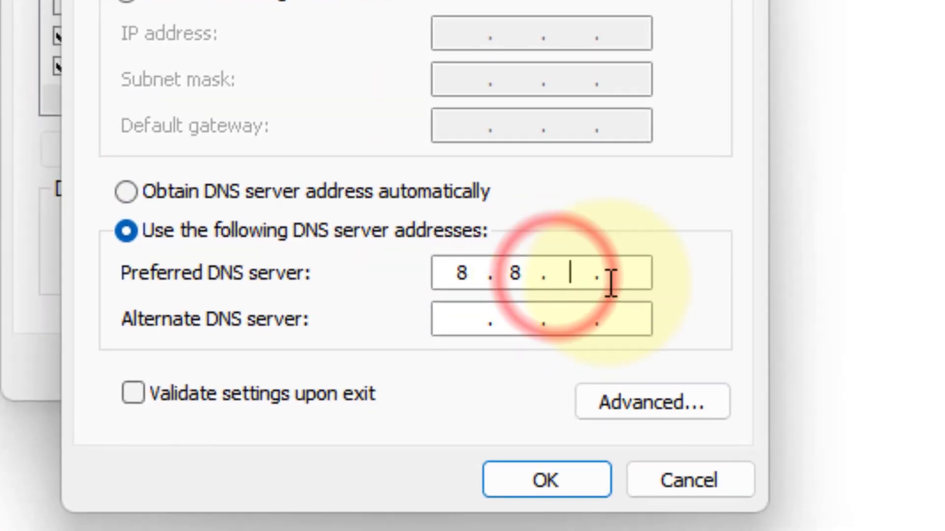
text(8)
click(562, 384)
text(8)
Enter 8.8.4.4 as the alternate DNS server.
click(447, 417)
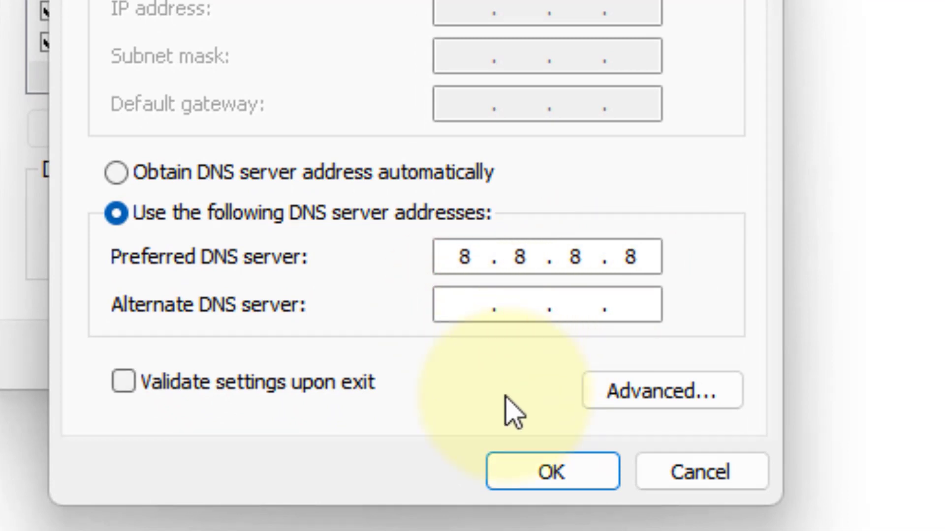
text(8.8..)
click(544, 308)
text(8)
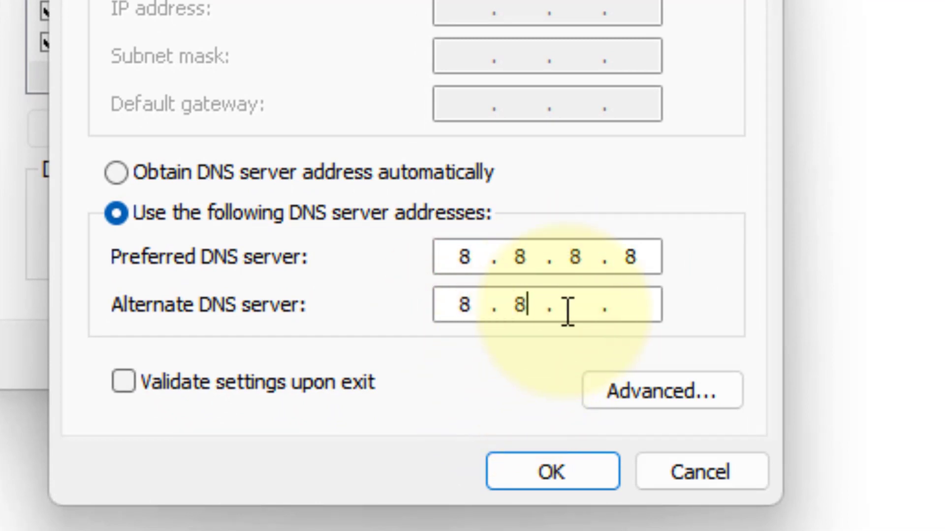
click(570, 307)
text(4)
click(647, 318)
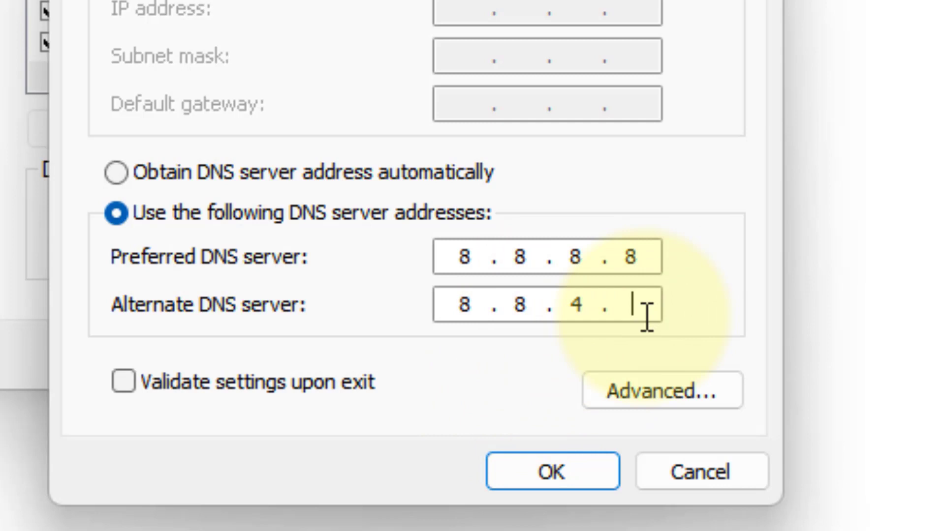
text(4)
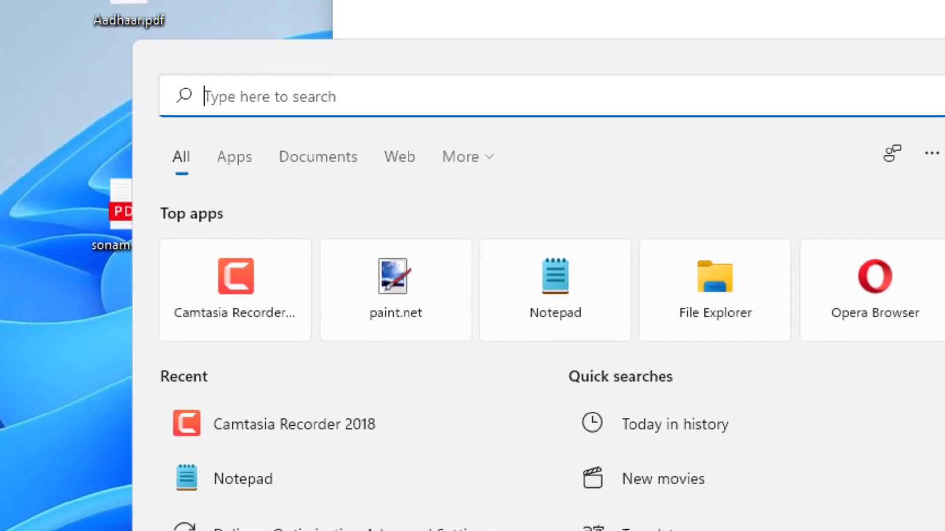
Find 'command prompt' in search and run it as administrator, approving the UAC prompt.
text(comma)
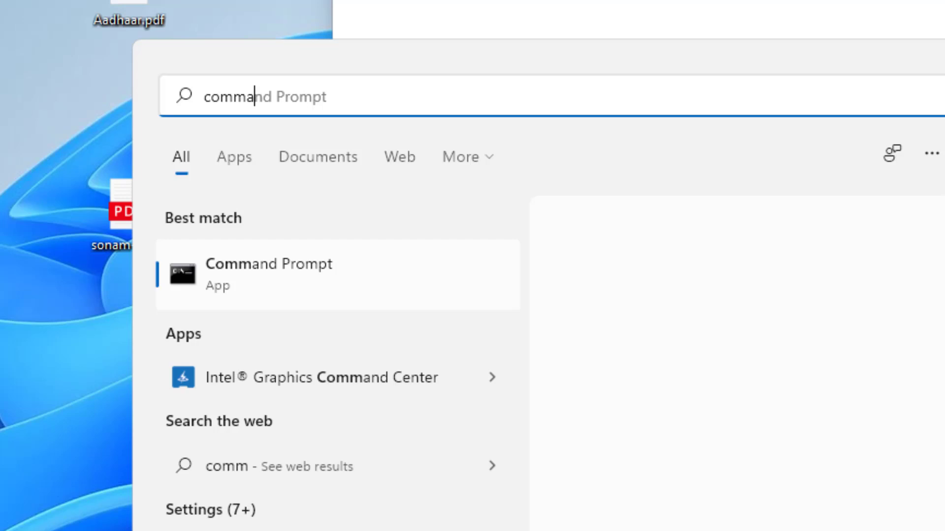
text(nd prompt)
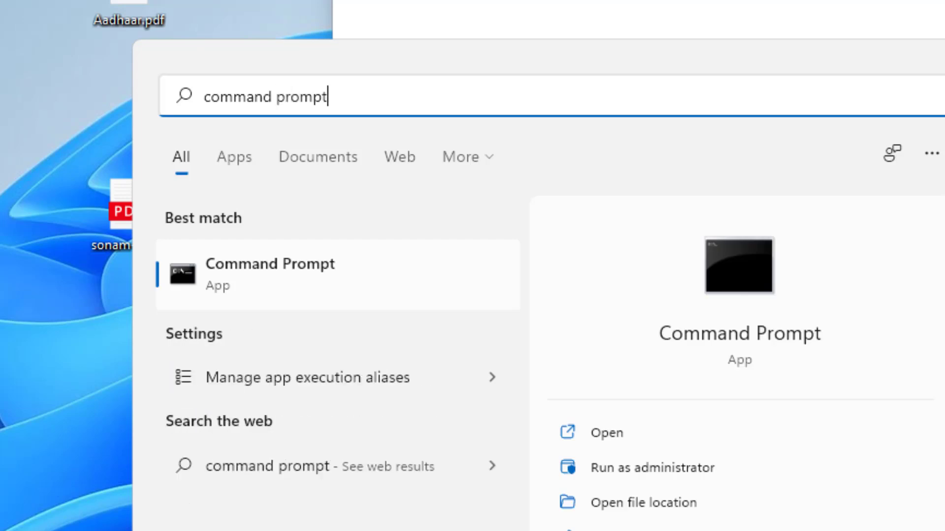
right_click(299, 297)
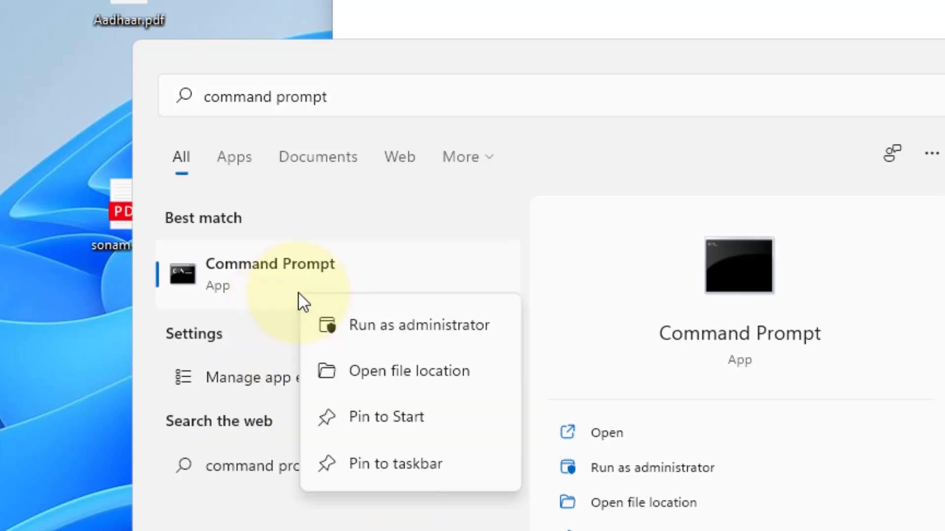
click(447, 343)
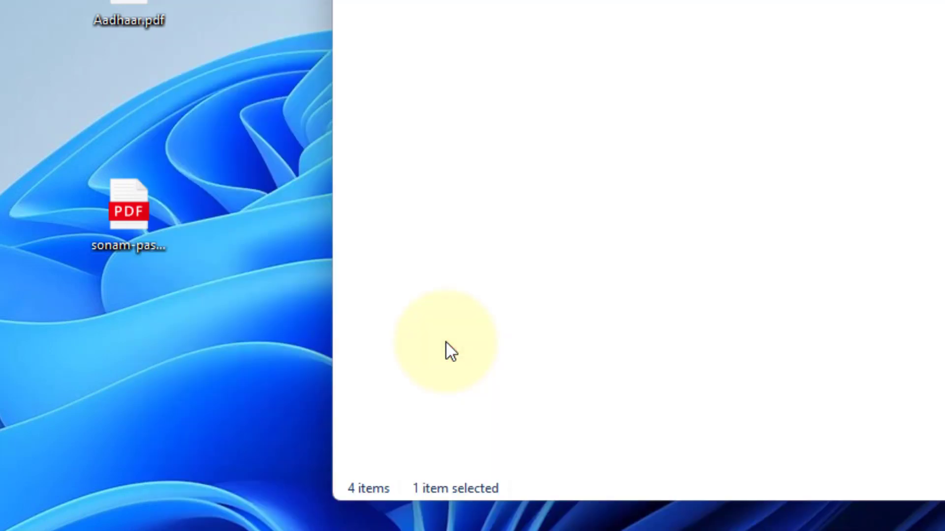
click(423, 471)
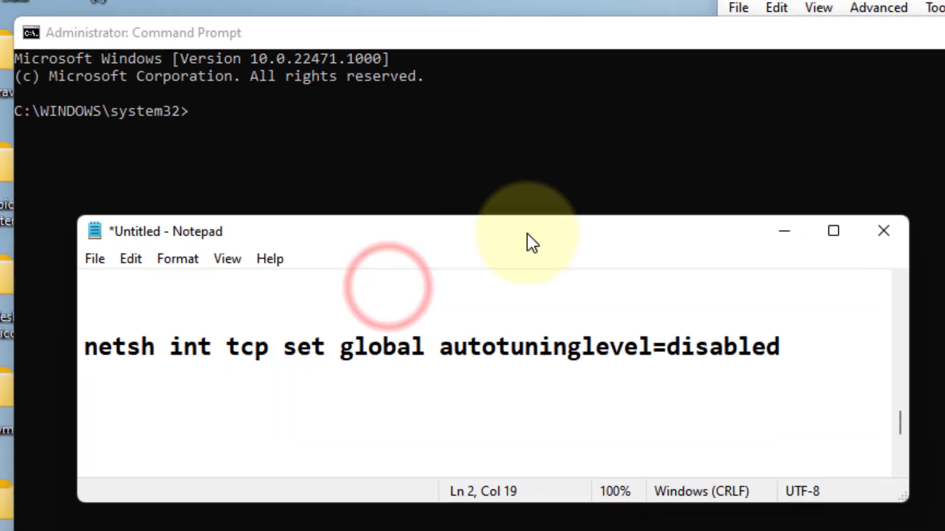
Copy 'netsh int tcp set global autotuninglevel=disabled' from Notepad and paste it into the admin Command Prompt.
drag(819, 352, 39, 347)
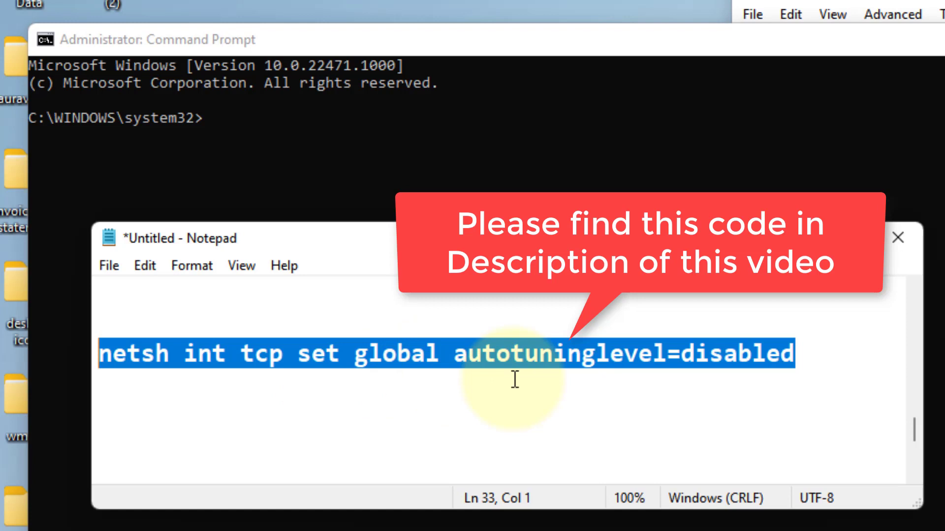
click(804, 361)
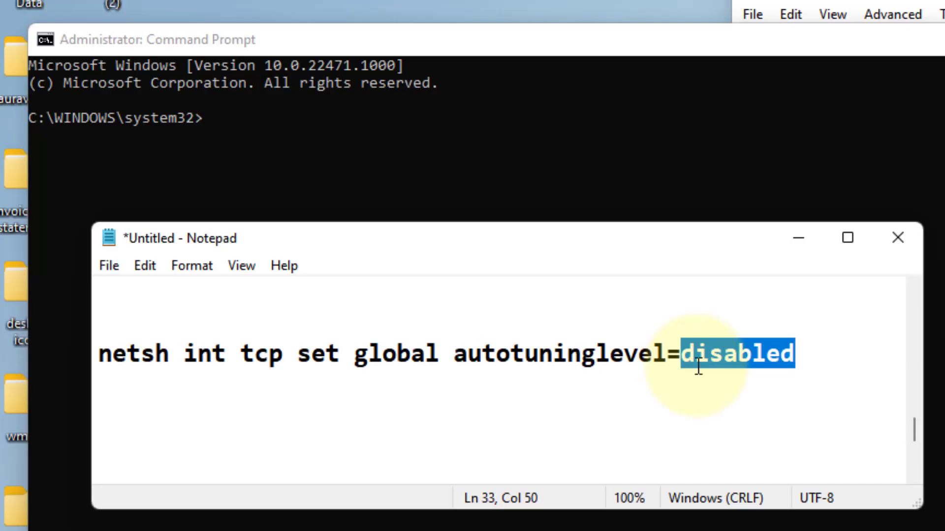
drag(810, 370, 100, 344)
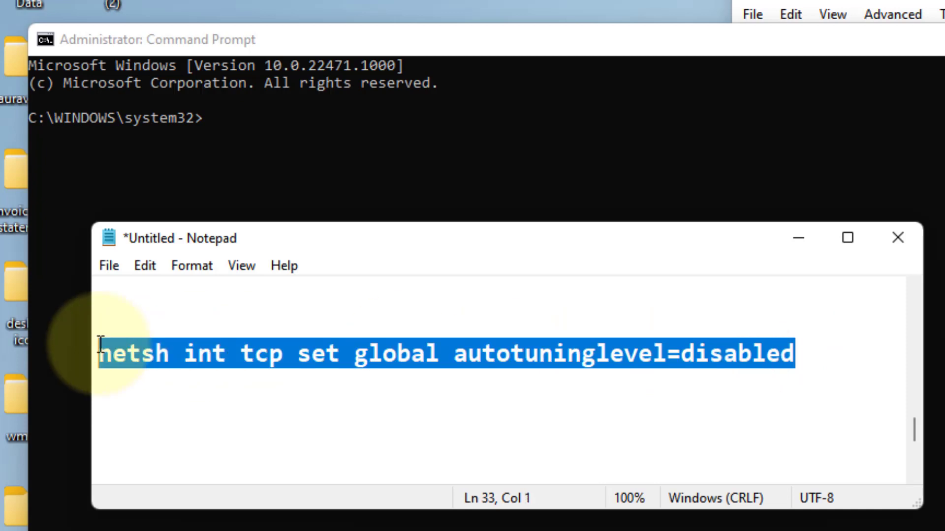
right_click(164, 347)
click(197, 409)
click(797, 238)
key(ctrl+v)
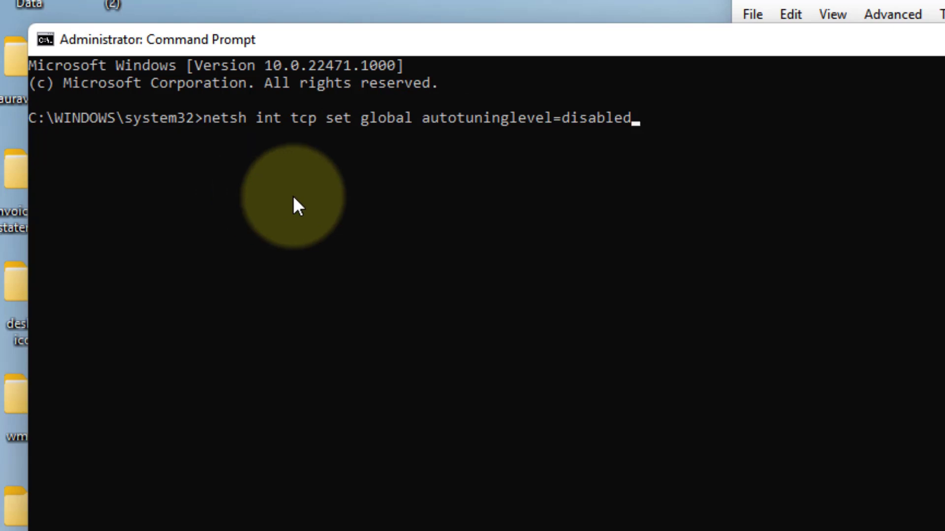
key(alt+Tab)
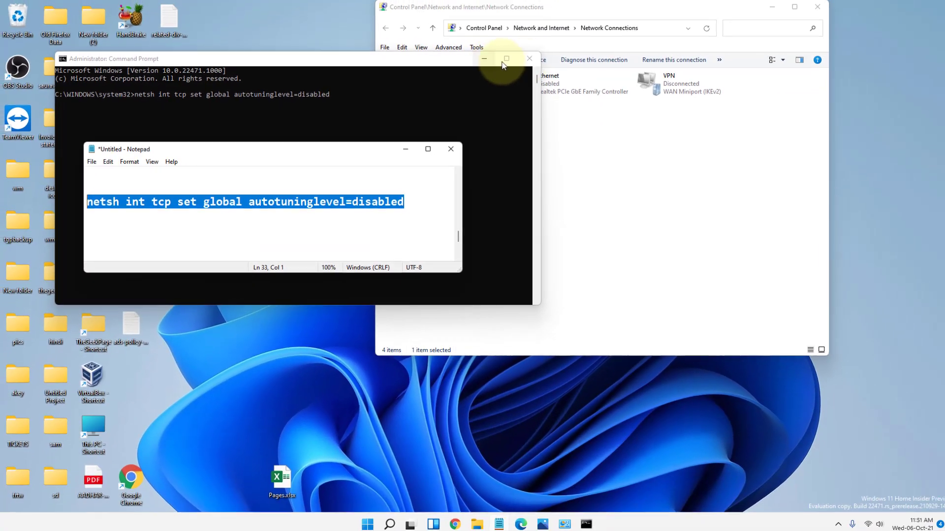
Minimize Command Prompt and Notepad, then open Device Manager from Windows search.
click(787, 48)
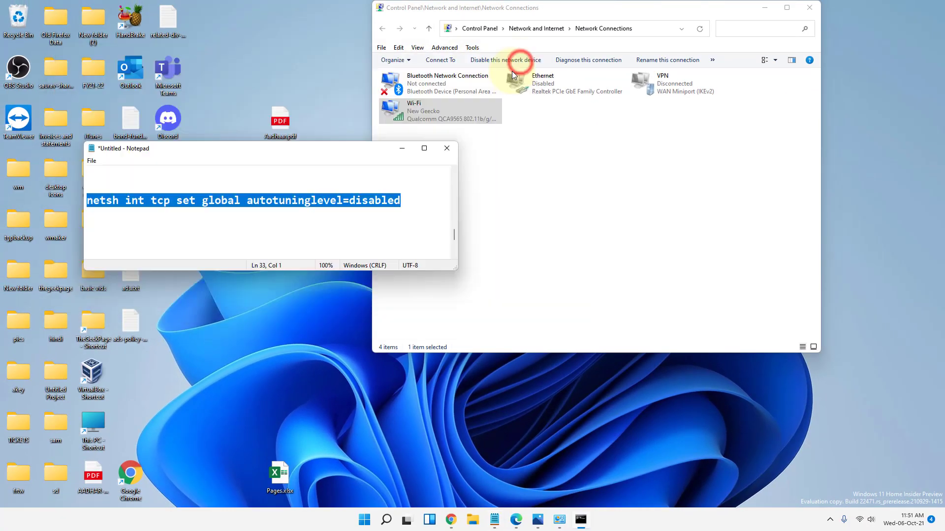
click(402, 148)
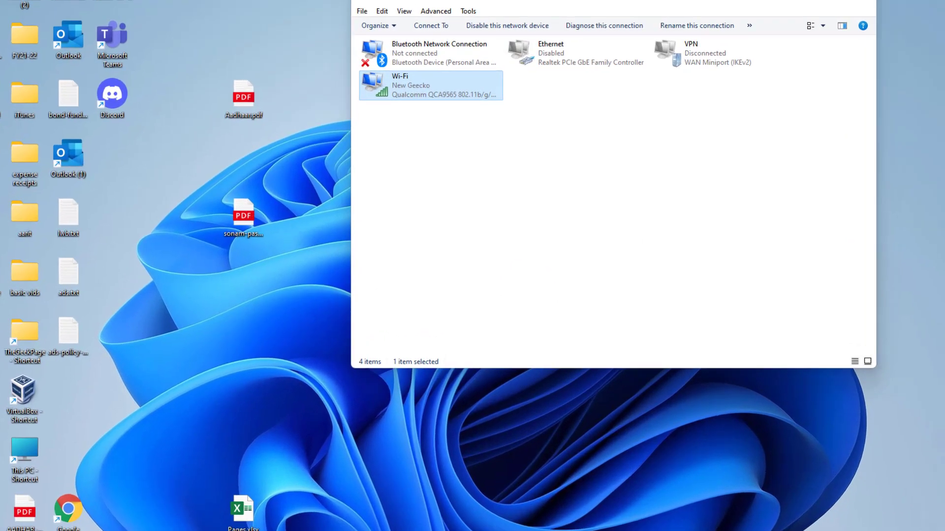
click(397, 520)
text(dev)
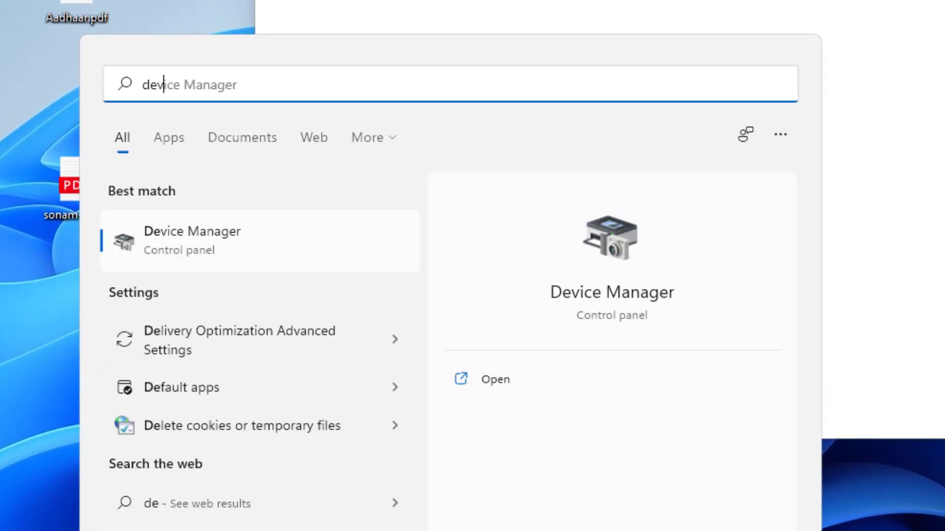
text(ice manager)
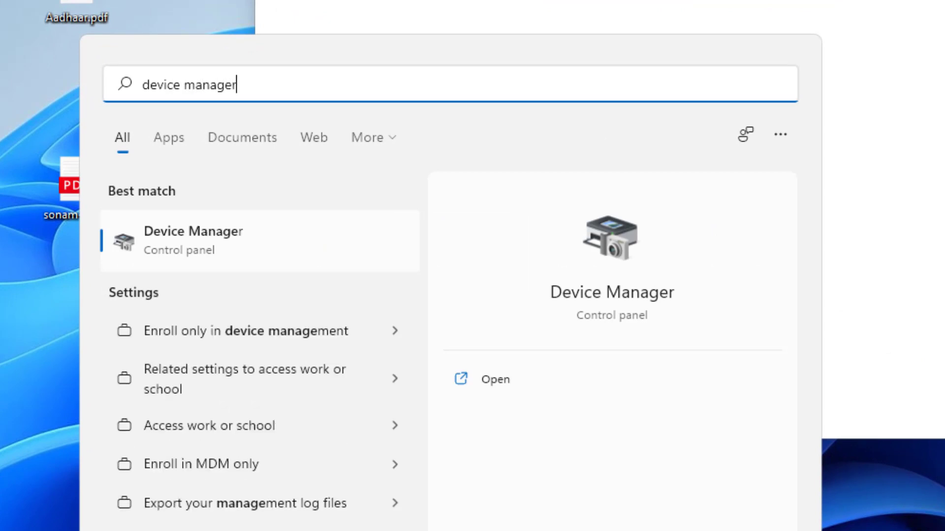
click(194, 241)
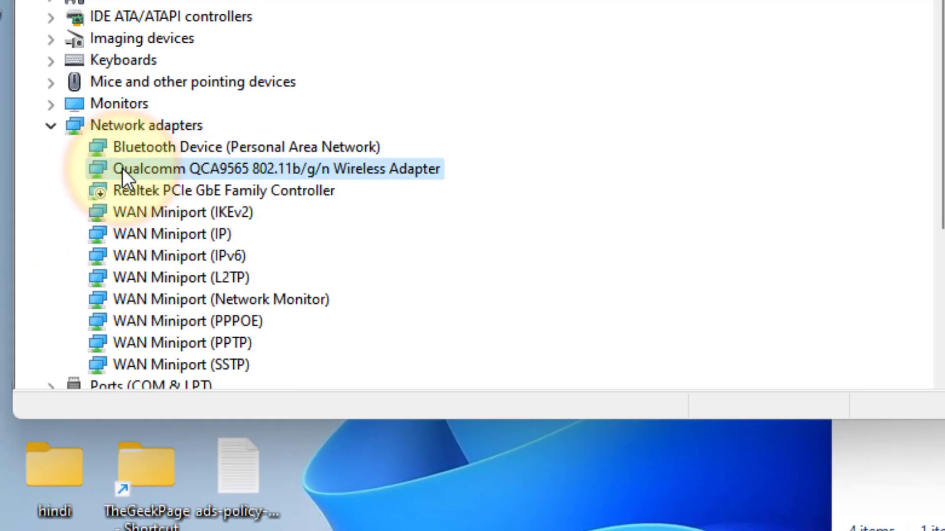
Review the Qualcomm wireless adapter's Advanced properties and confirm with OK.
right_click(377, 176)
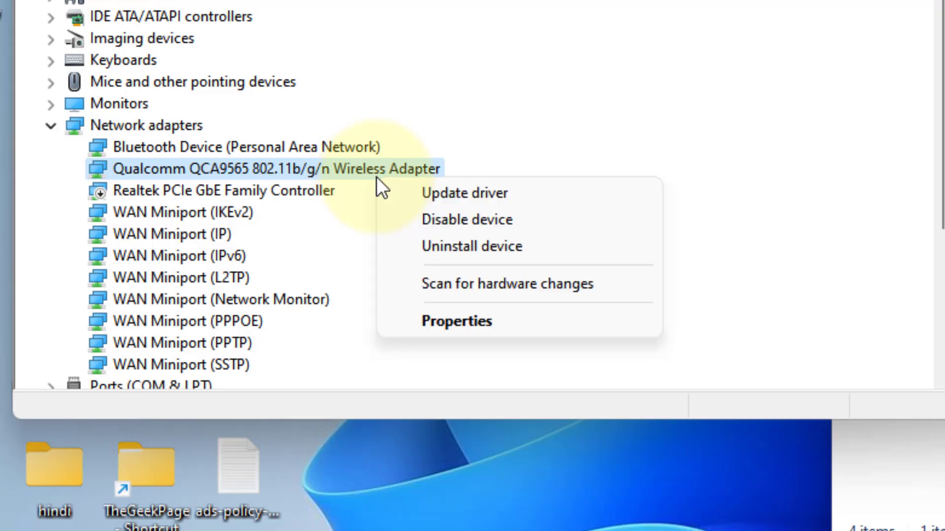
click(489, 329)
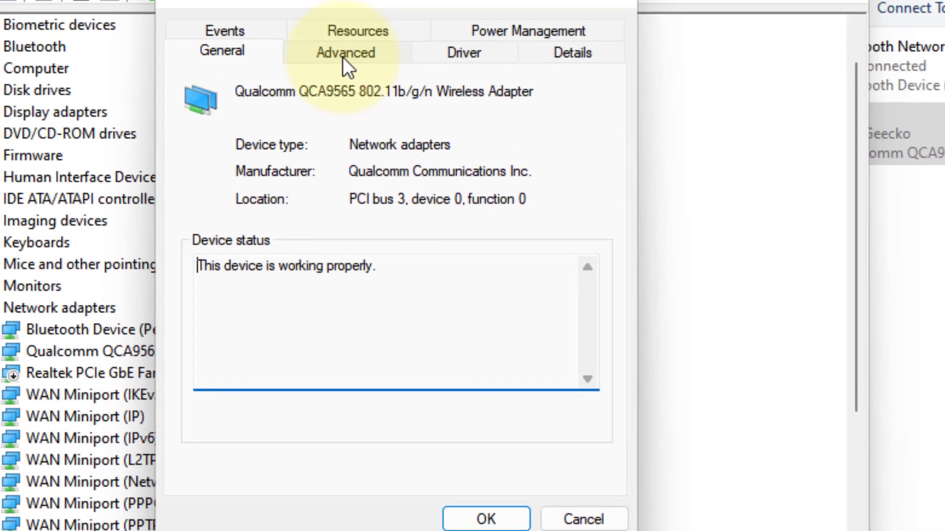
click(344, 58)
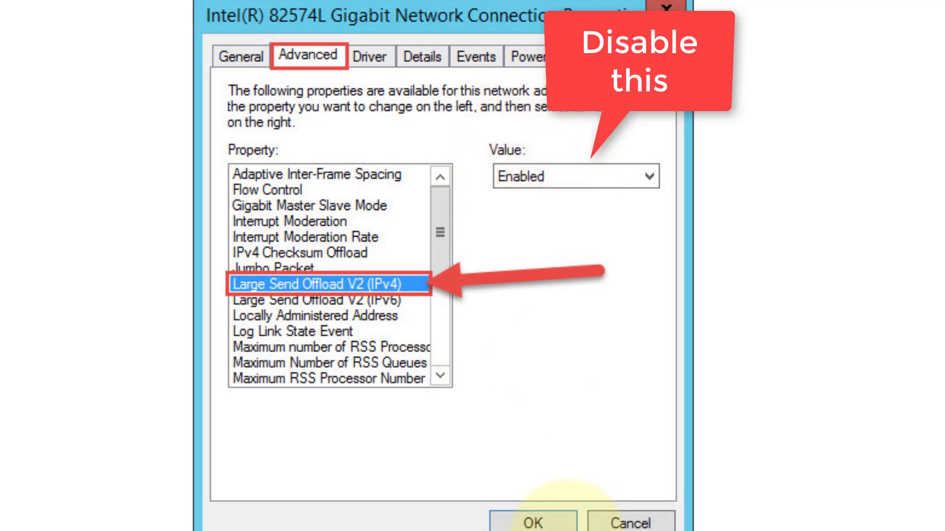
click(550, 522)
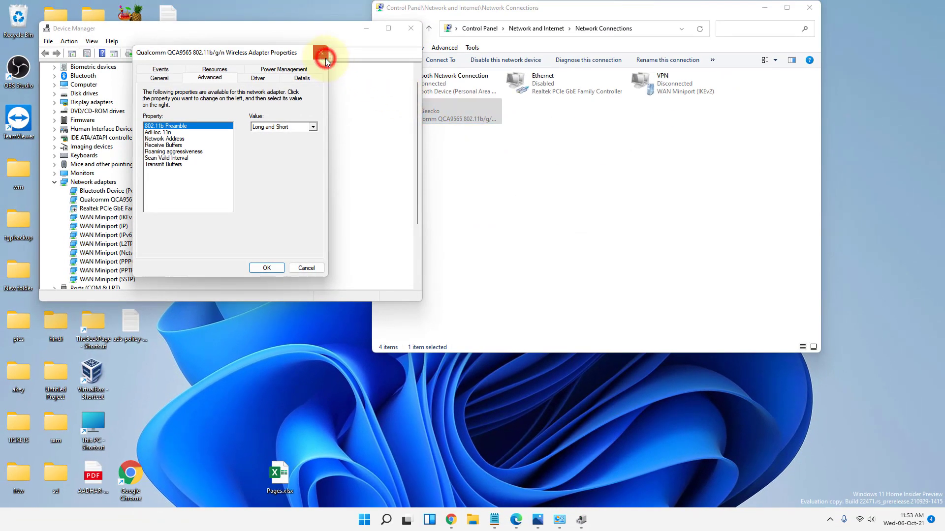
Search automatically for a newer Qualcomm adapter driver, then close the update wizard.
click(322, 54)
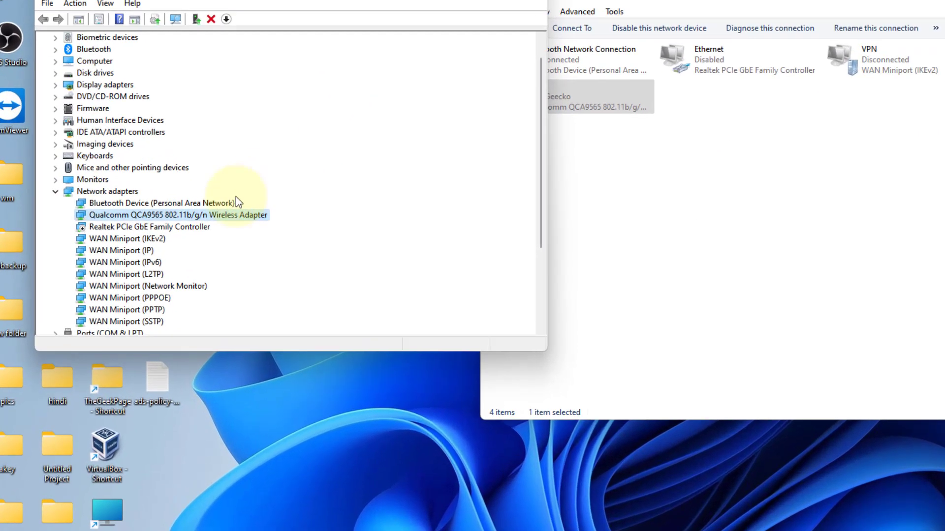
right_click(305, 241)
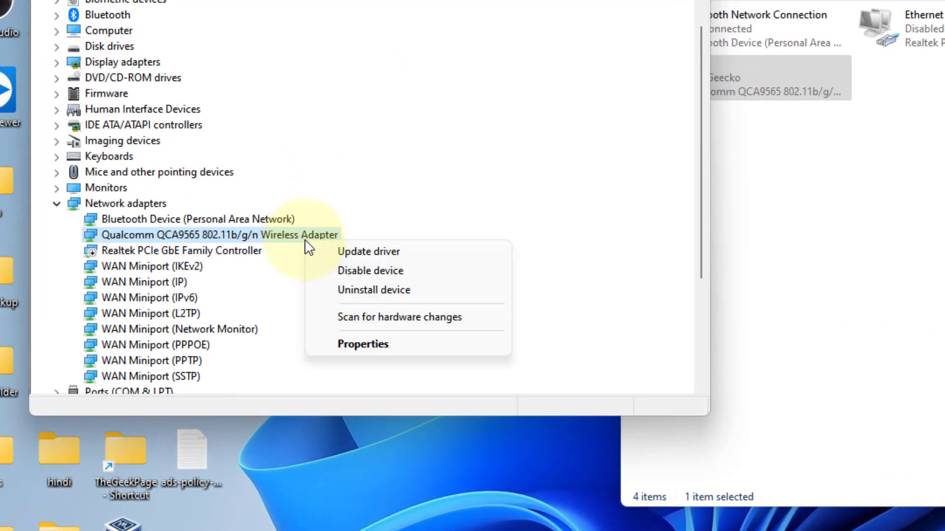
click(420, 250)
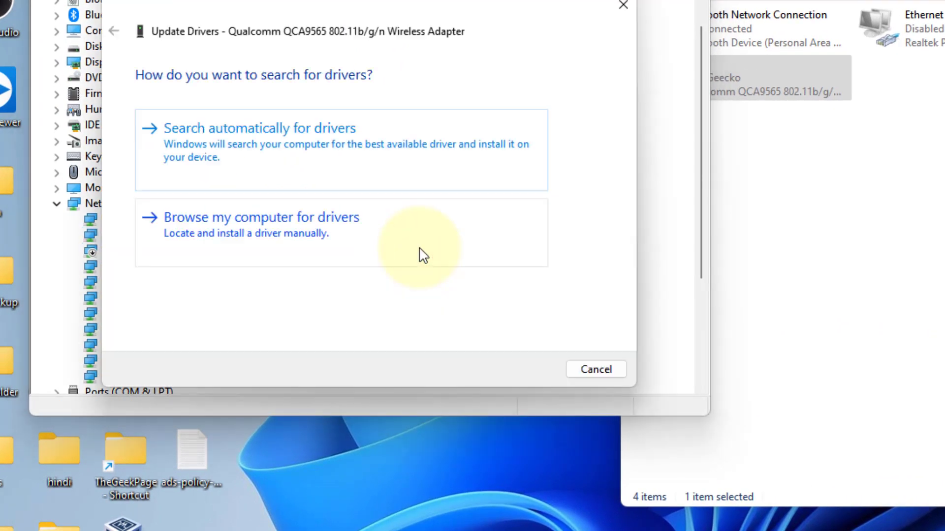
click(277, 149)
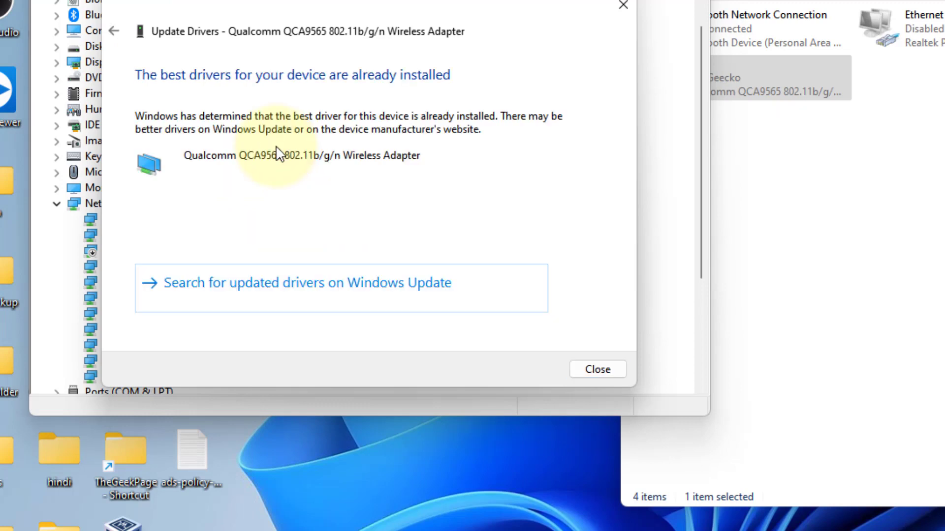
click(624, 7)
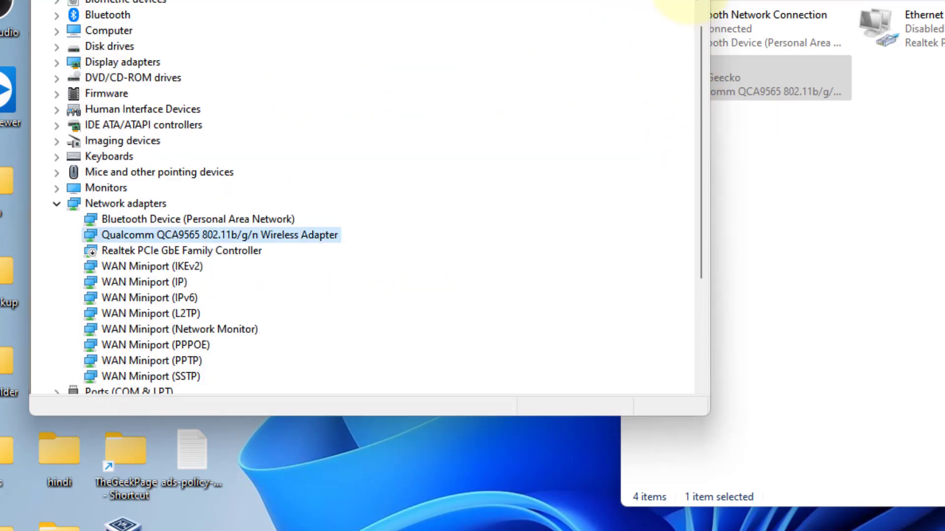
key(alt+F4)
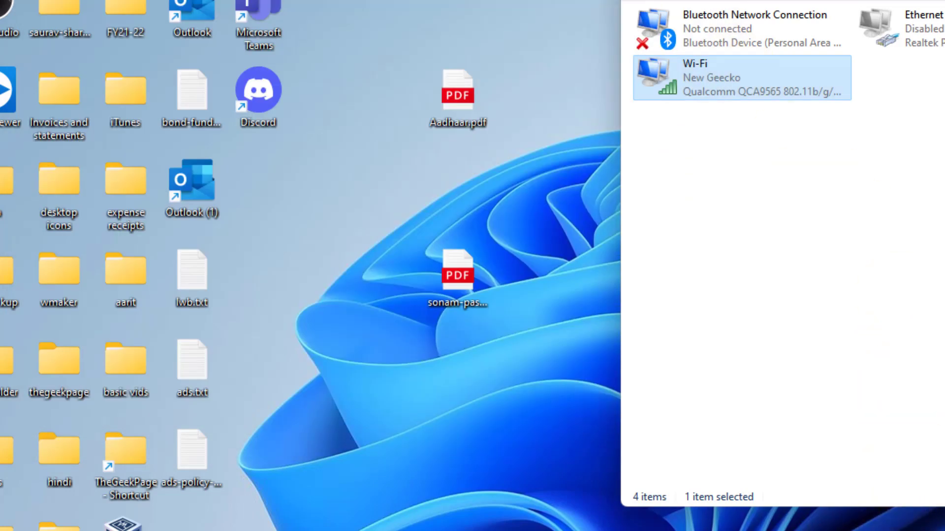
key(alt+Tab)
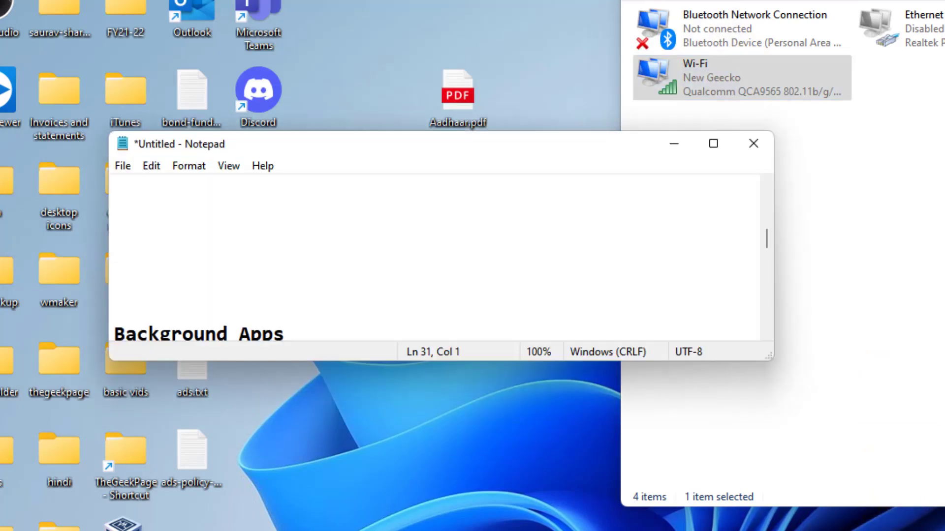
scroll(434, 276, down, 3)
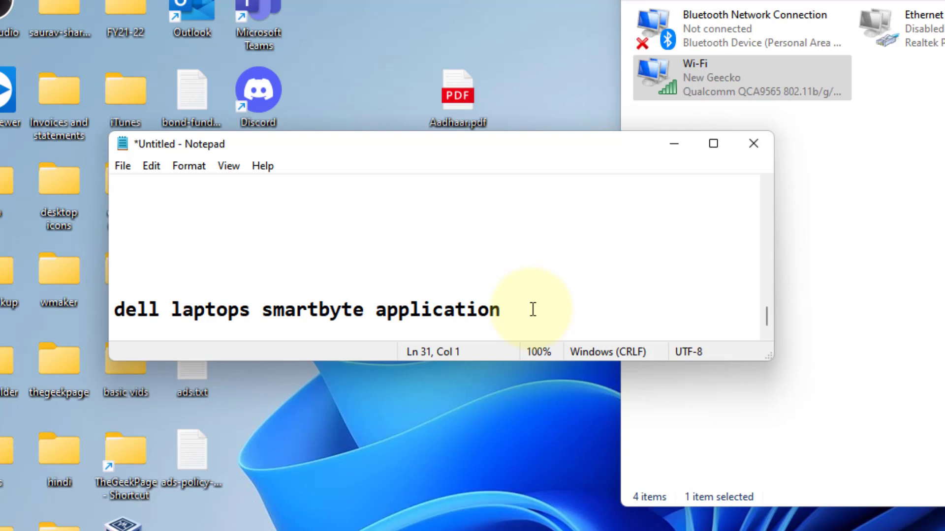
click(674, 144)
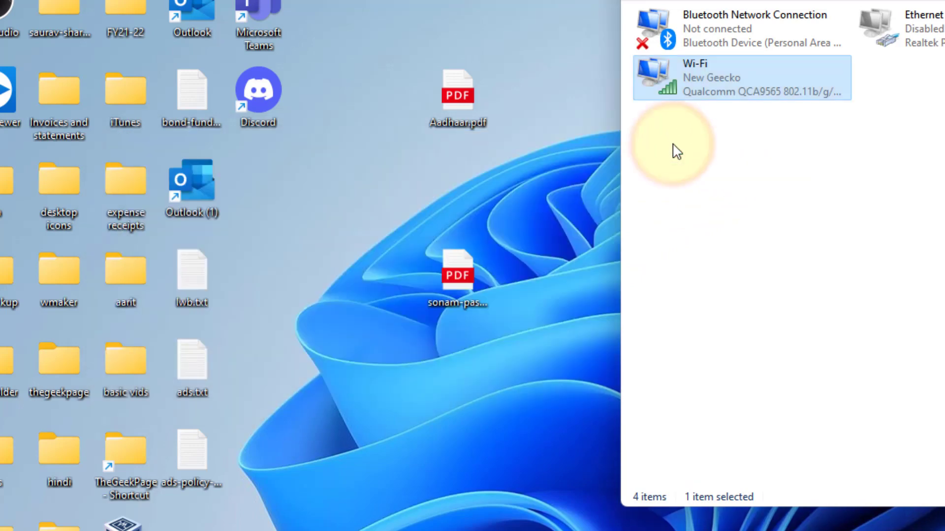